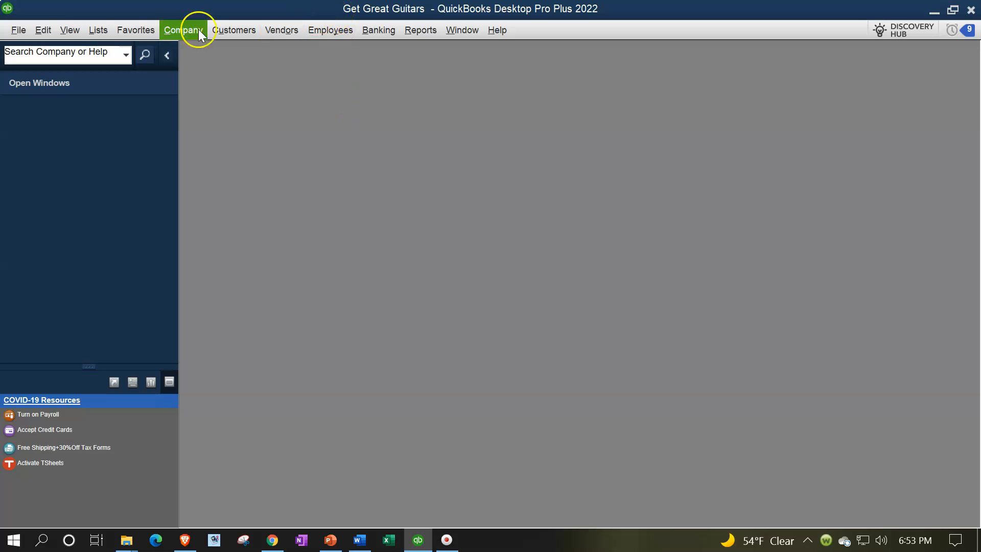
# - Turn on the open window list and open the company's home page, maximized
pyautogui.click(70, 29)
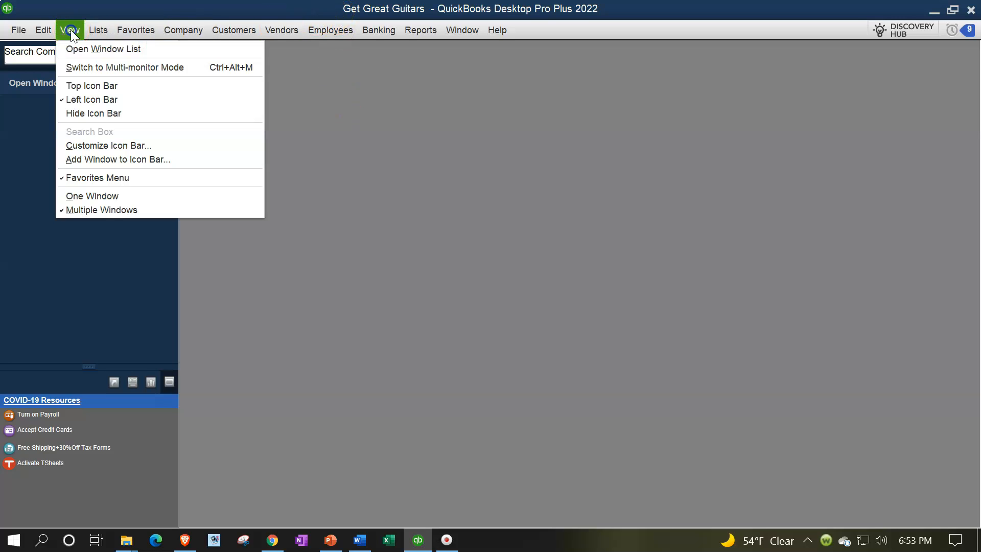
pyautogui.click(93, 45)
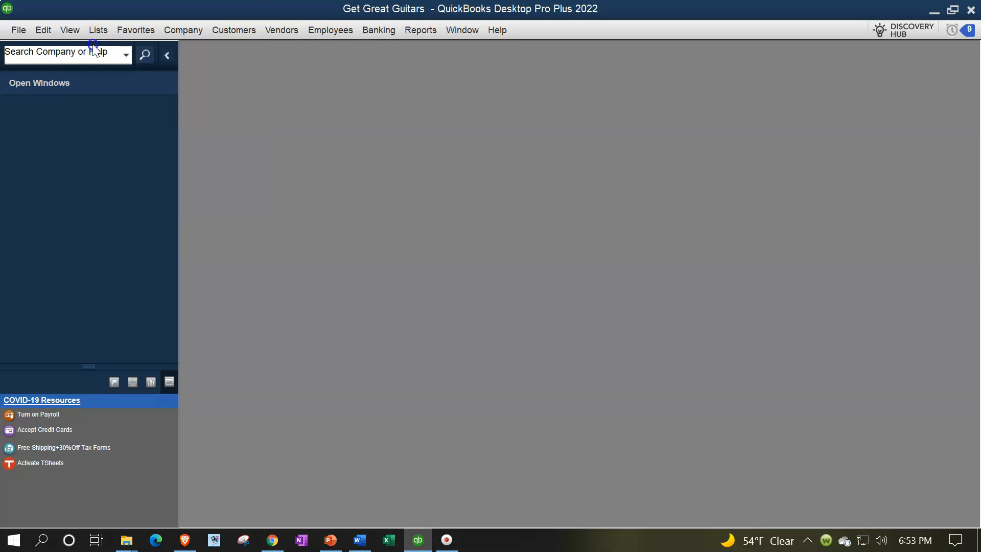
pyautogui.click(189, 29)
pyautogui.click(190, 51)
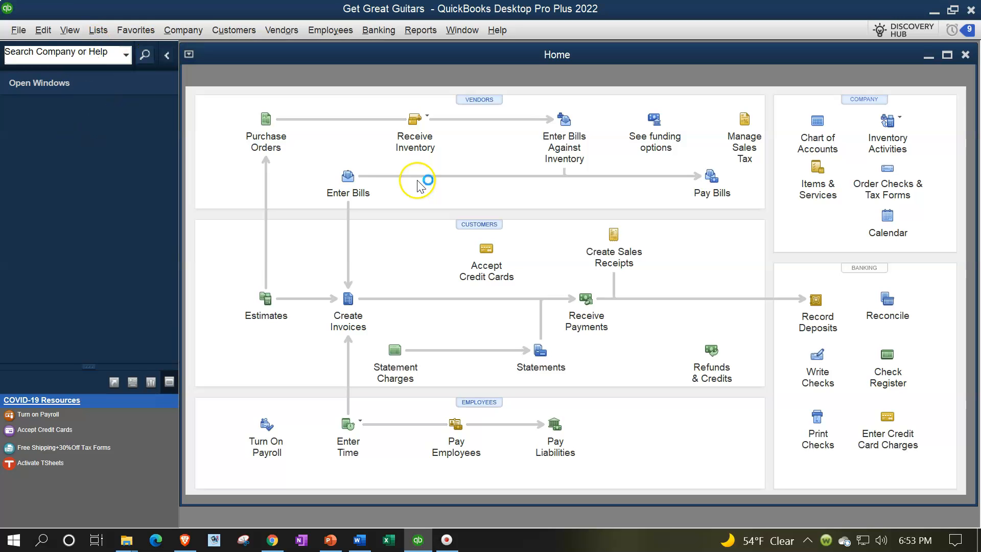
pyautogui.click(947, 57)
# - Open the standard Balance Sheet report from the company and financial reports
pyautogui.click(420, 31)
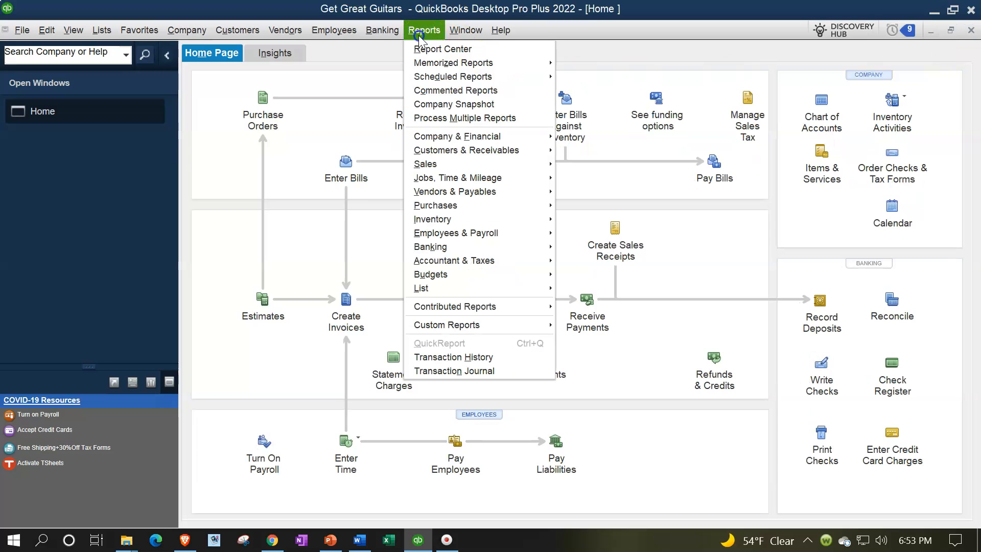
pyautogui.click(536, 136)
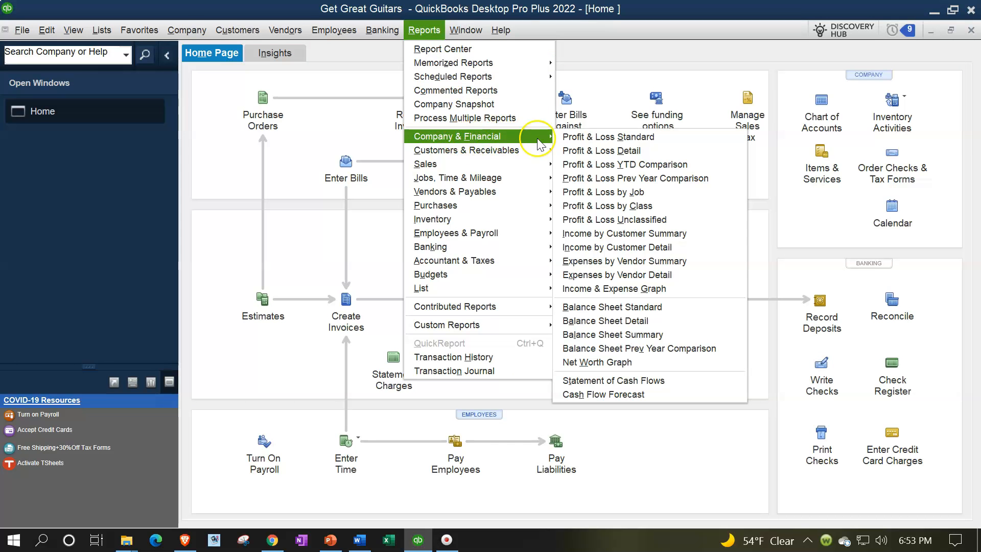
pyautogui.click(610, 308)
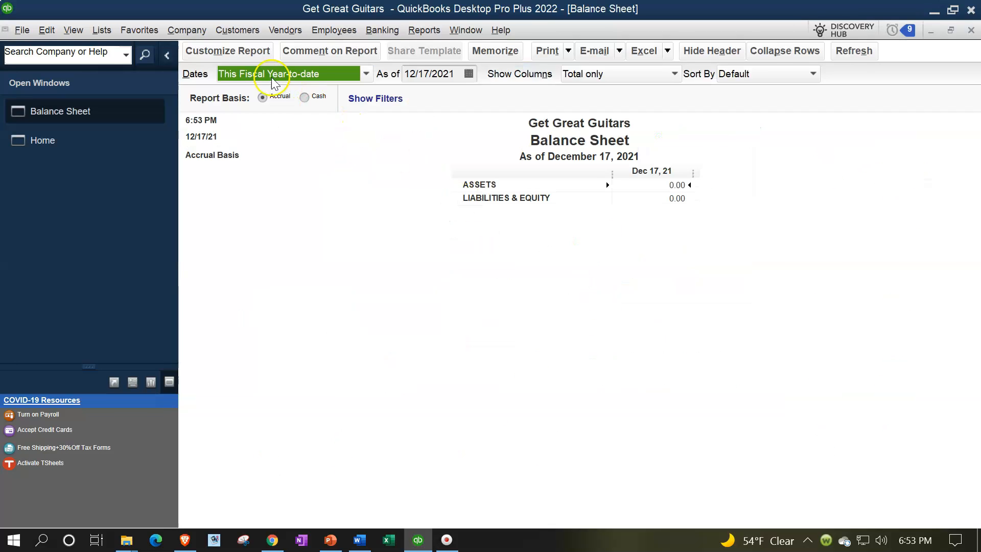
# - Customize the Balance Sheet's date range to run from 01/01/2022 to 02/28/2022
pyautogui.click(238, 51)
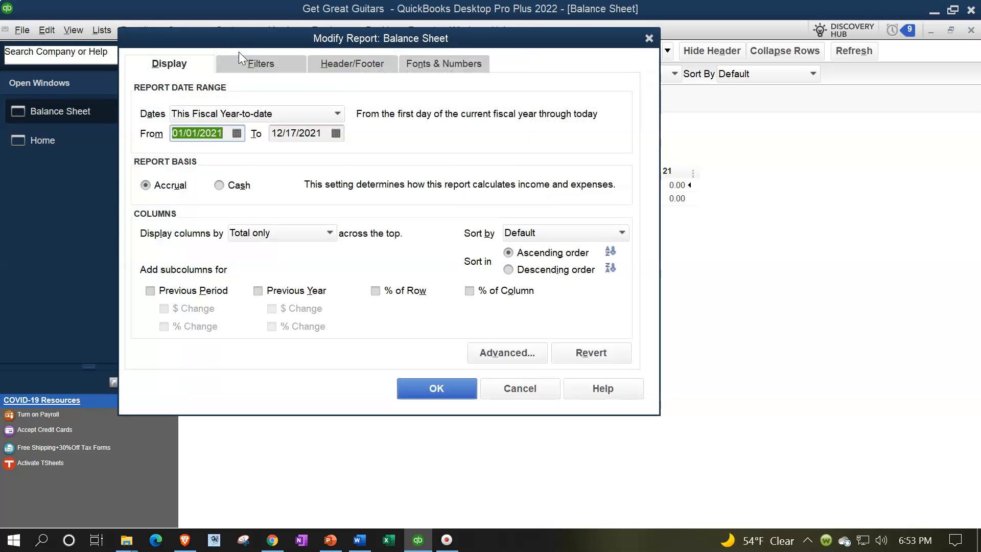
pyautogui.write('01012022')
pyautogui.press('Tab')
pyautogui.write('0')
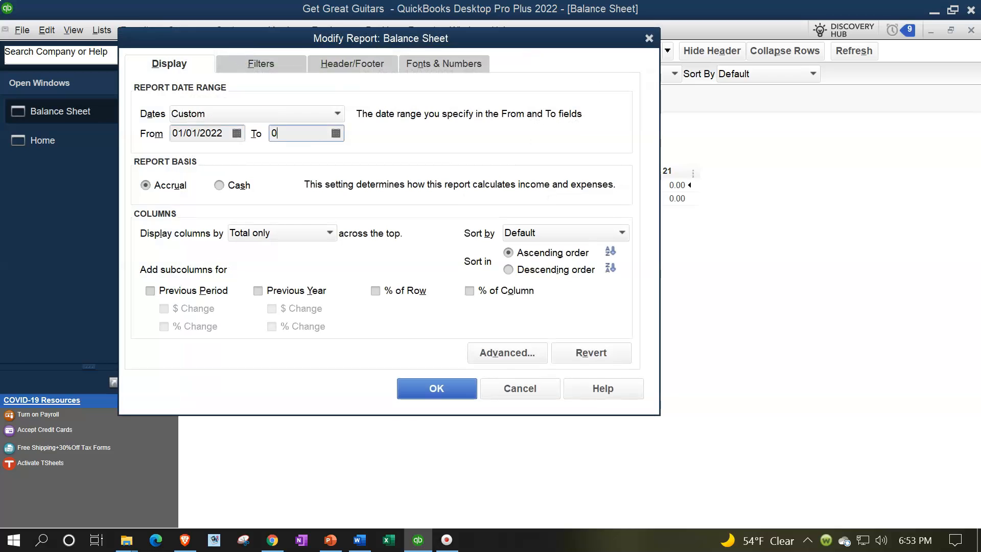
pyautogui.write('2282022')
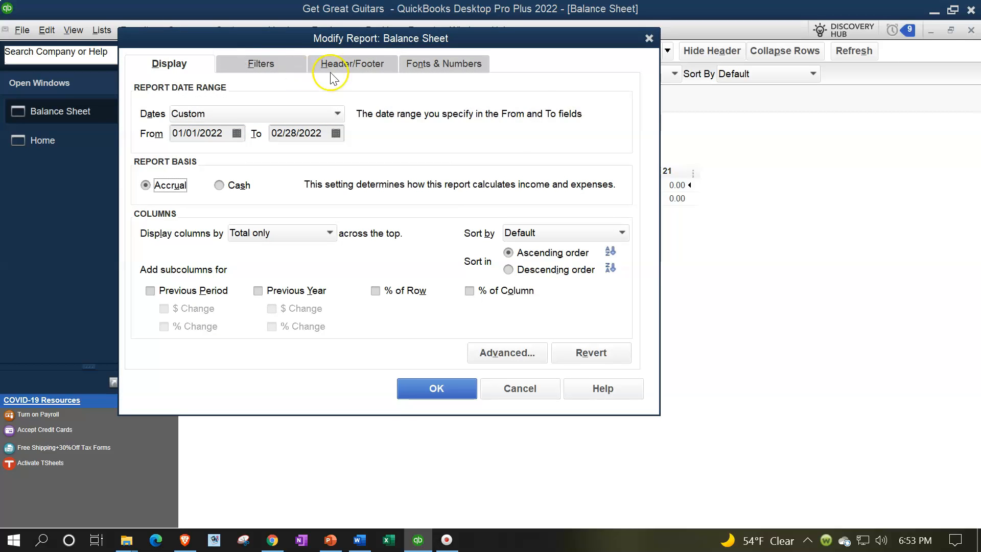
# - Set the report's column label font size to 14, extend the change to the related fonts, and apply the customization
pyautogui.click(412, 64)
pyautogui.click(339, 257)
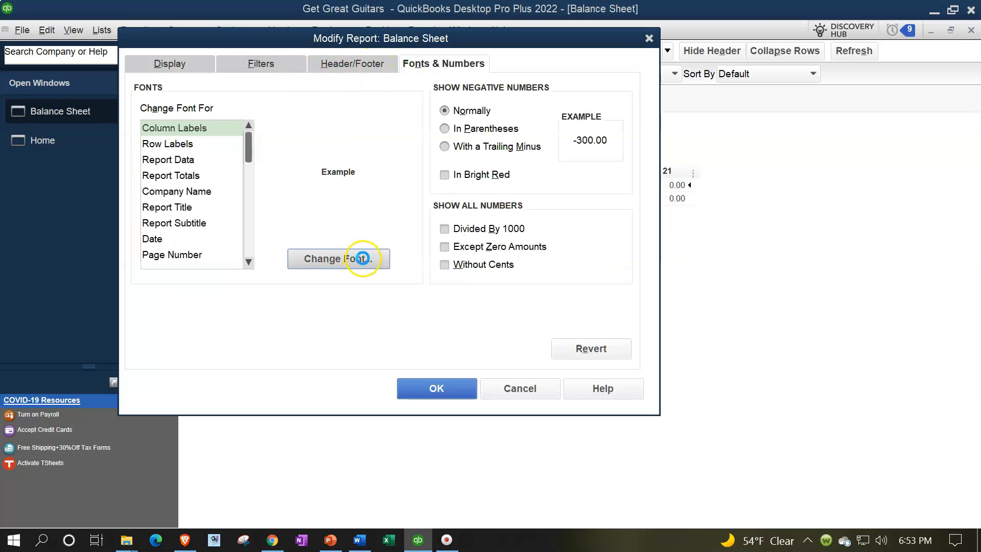
pyautogui.click(353, 217)
pyautogui.click(406, 155)
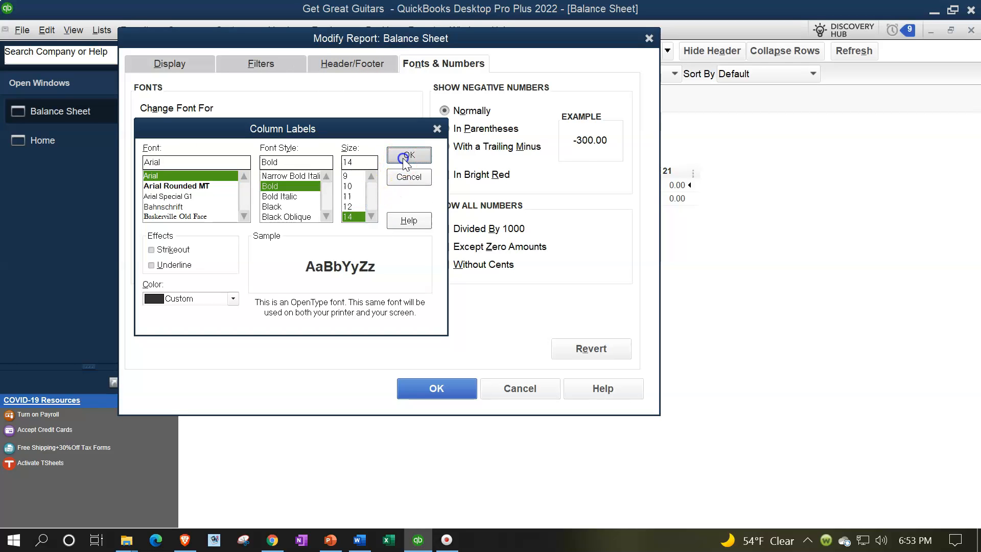
pyautogui.click(427, 167)
pyautogui.click(465, 390)
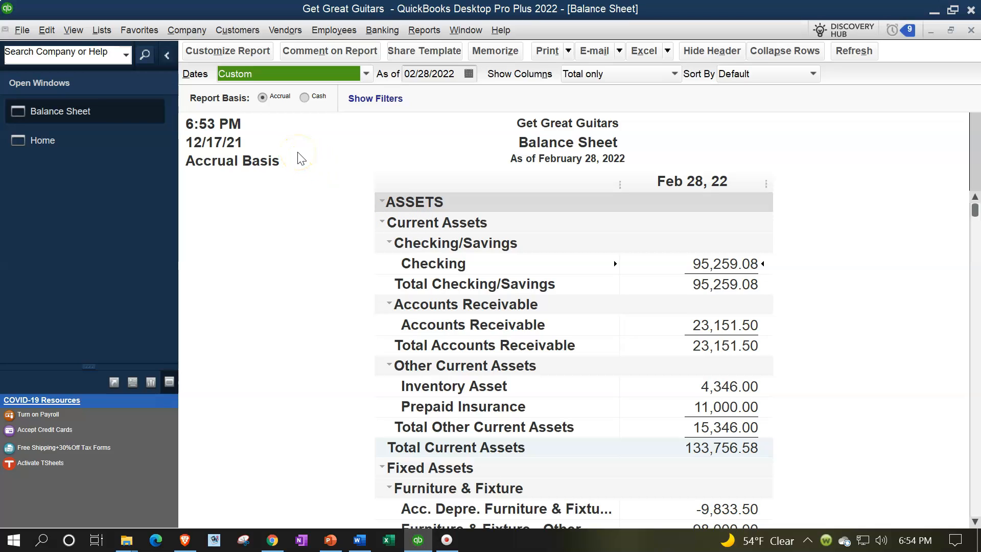
# - Open the budget setup window, check which budgets are available, and return to the Balance Sheet report
pyautogui.click(184, 32)
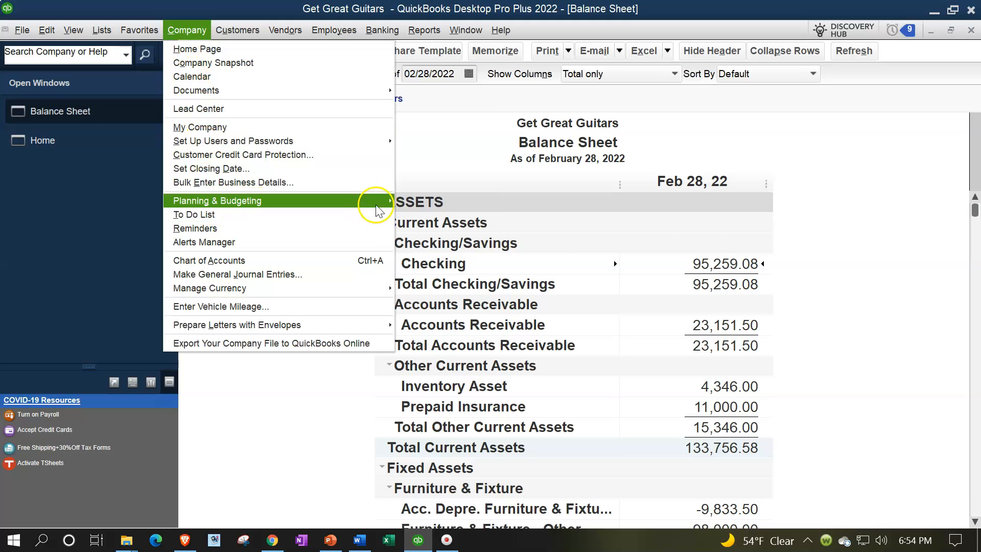
pyautogui.click(409, 203)
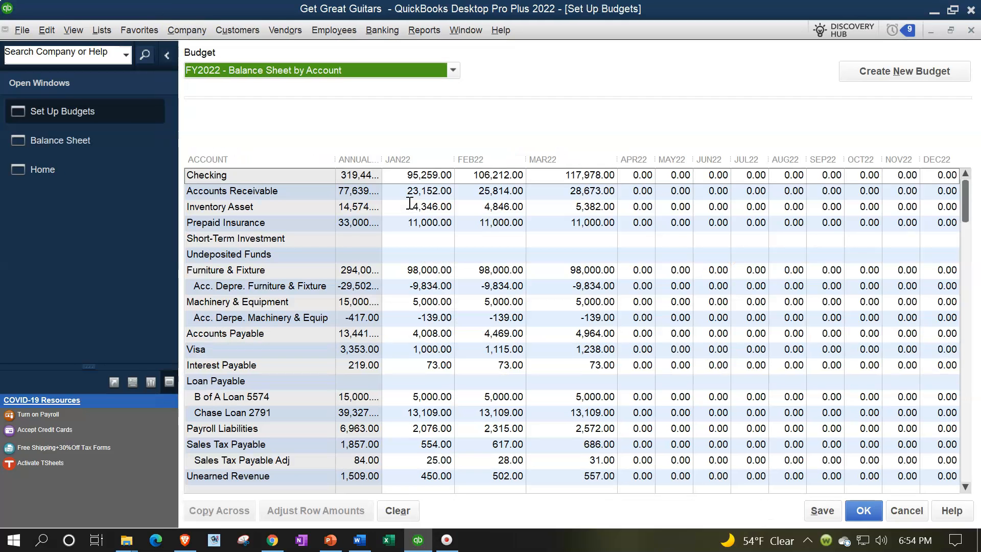
pyautogui.click(451, 71)
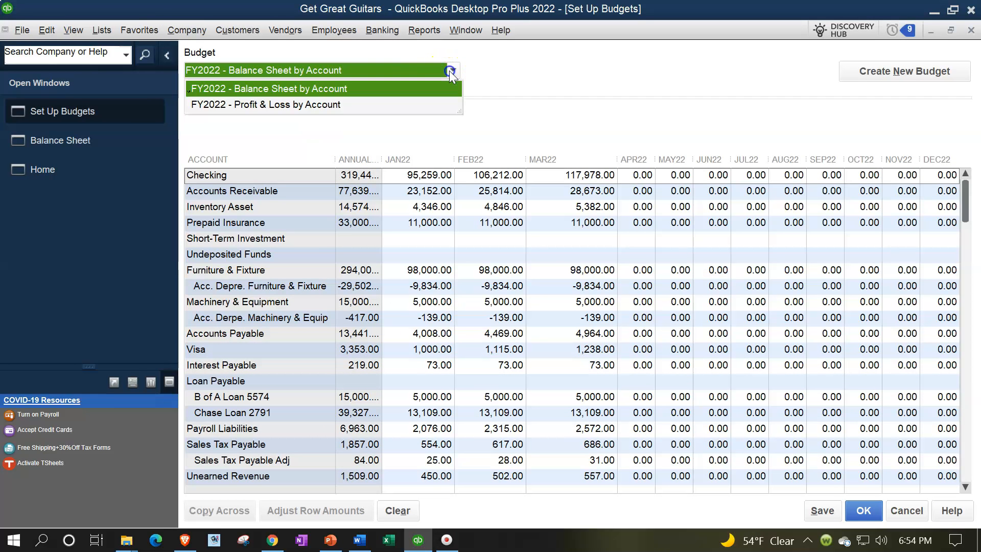
pyautogui.click(451, 71)
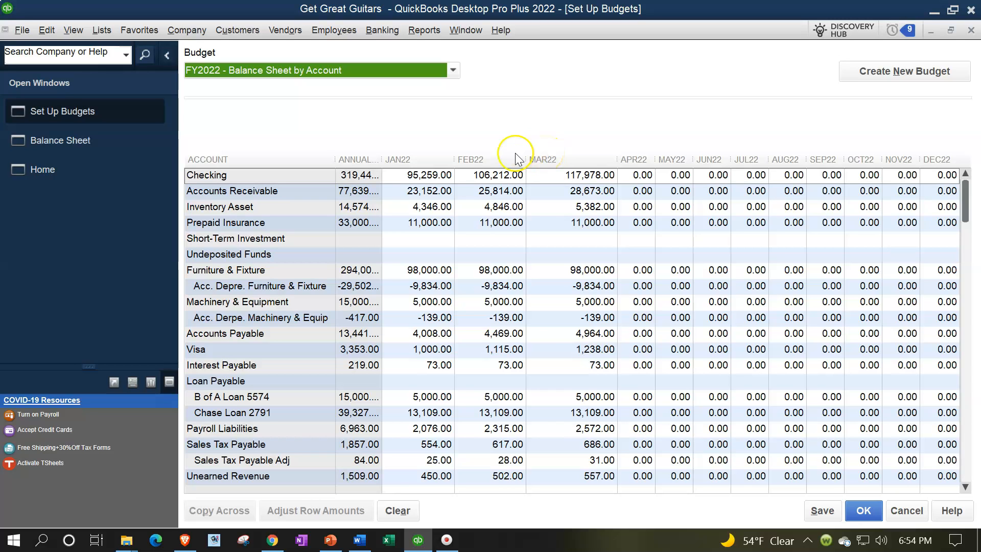
pyautogui.click(94, 150)
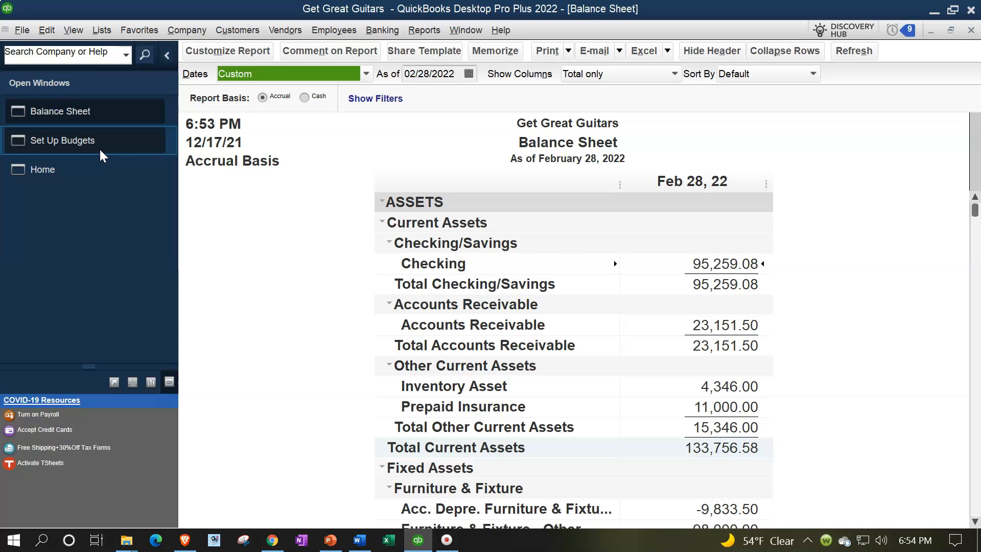
# - Open the Report Center, maximize it, and show the standard Budgets reports
pyautogui.click(425, 31)
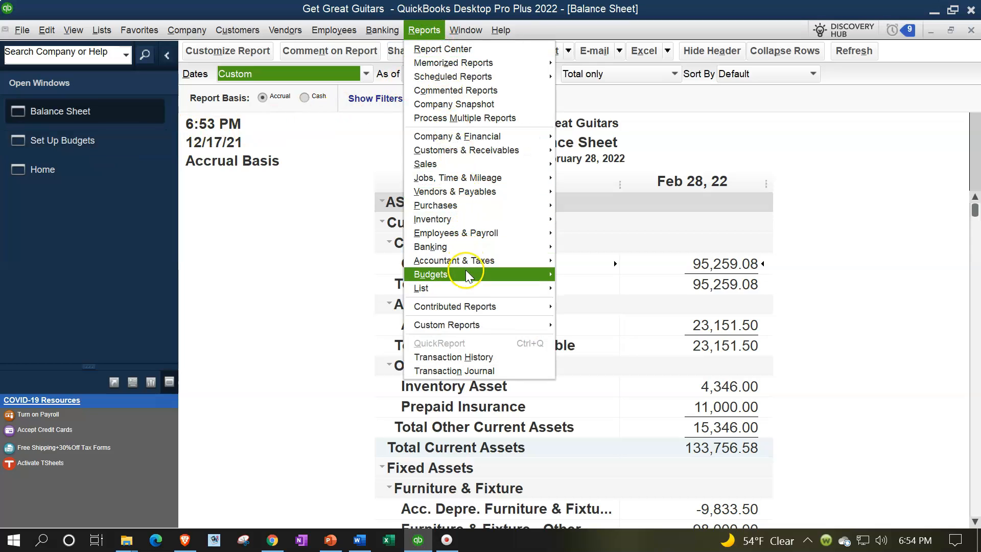
pyautogui.moveTo(465, 275)
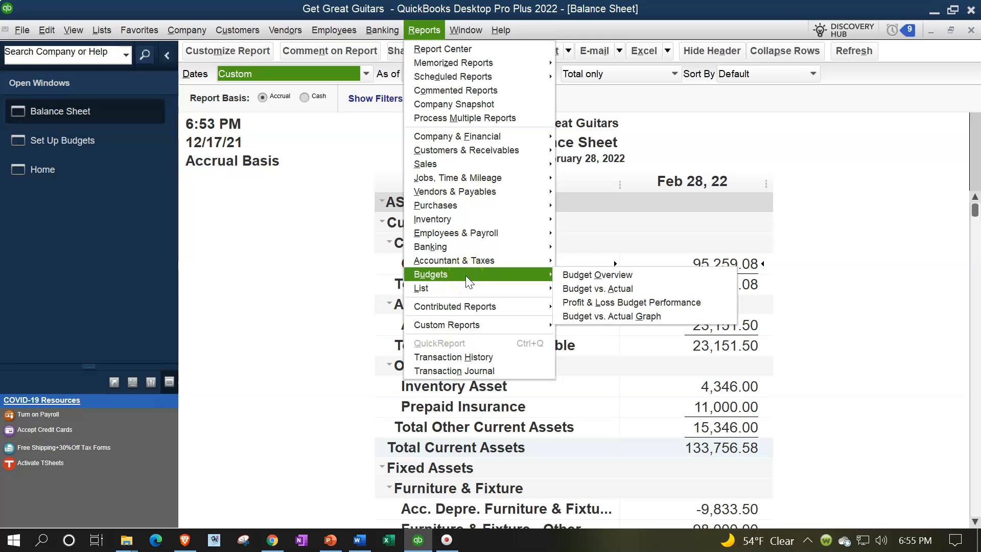
pyautogui.click(442, 50)
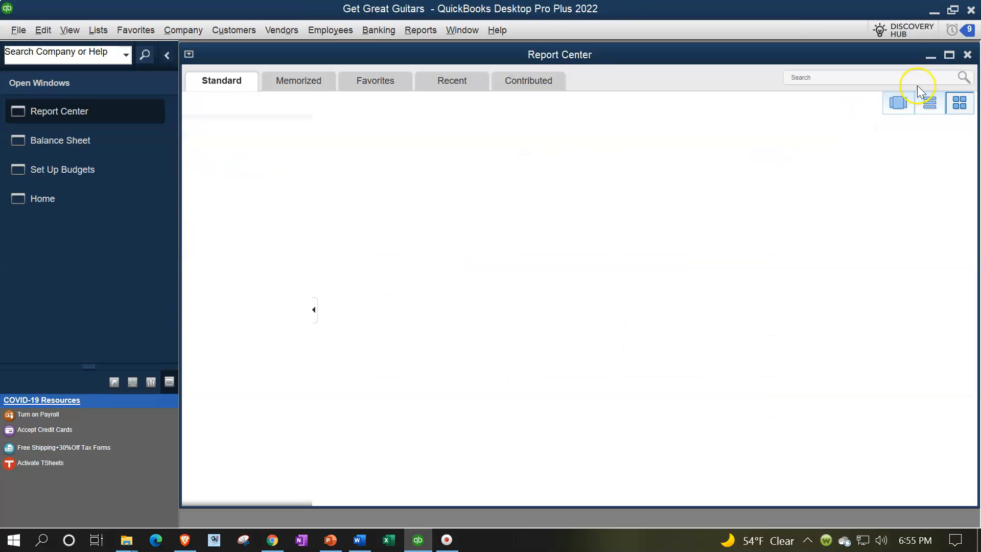
pyautogui.click(949, 55)
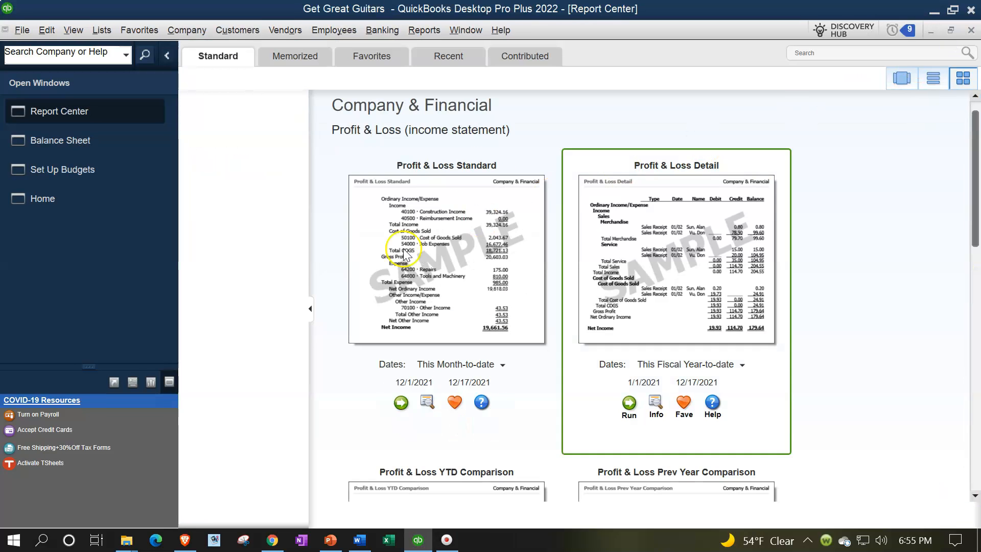
pyautogui.click(217, 297)
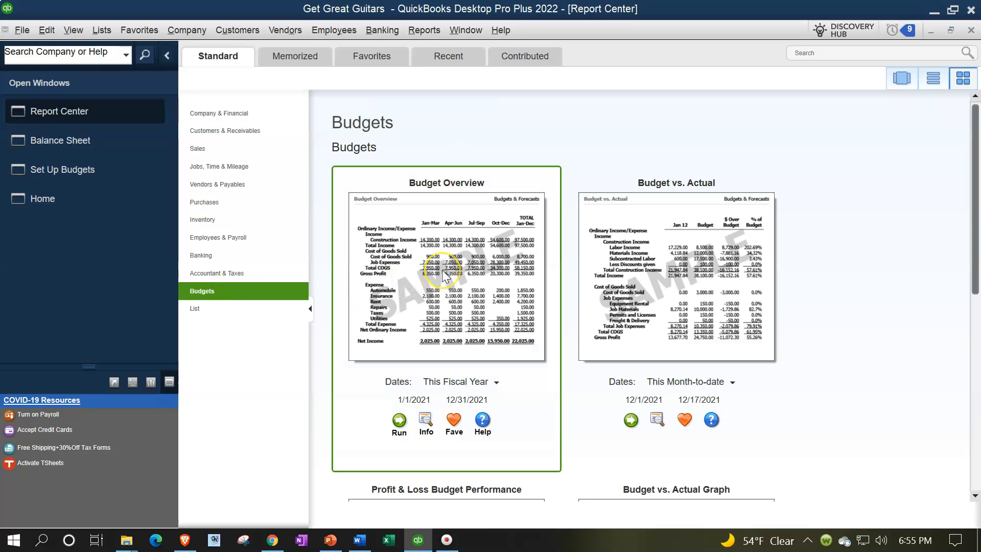
# - Run the Budget Overview report using the FY2022 - Balance Sheet by Account budget
pyautogui.click(400, 421)
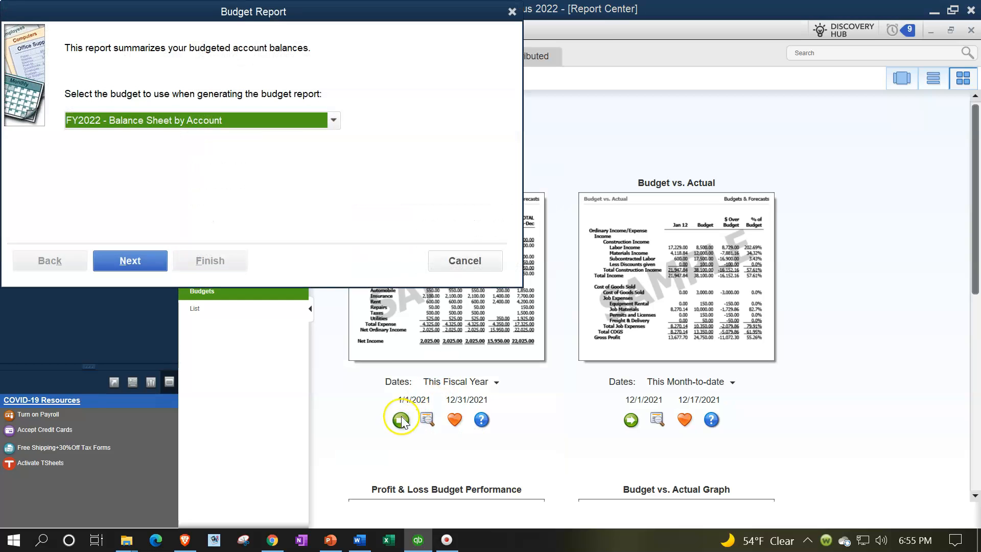
pyautogui.click(336, 122)
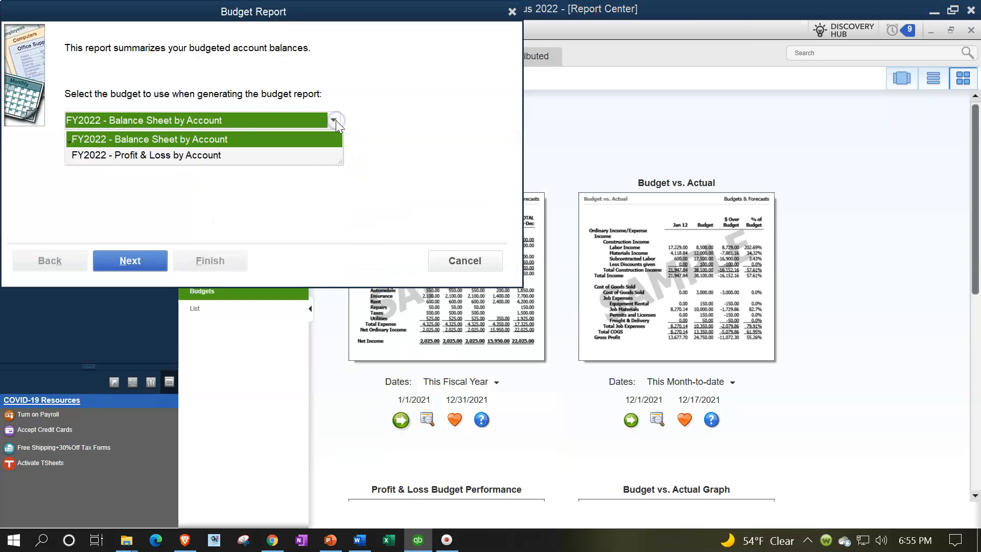
pyautogui.click(232, 139)
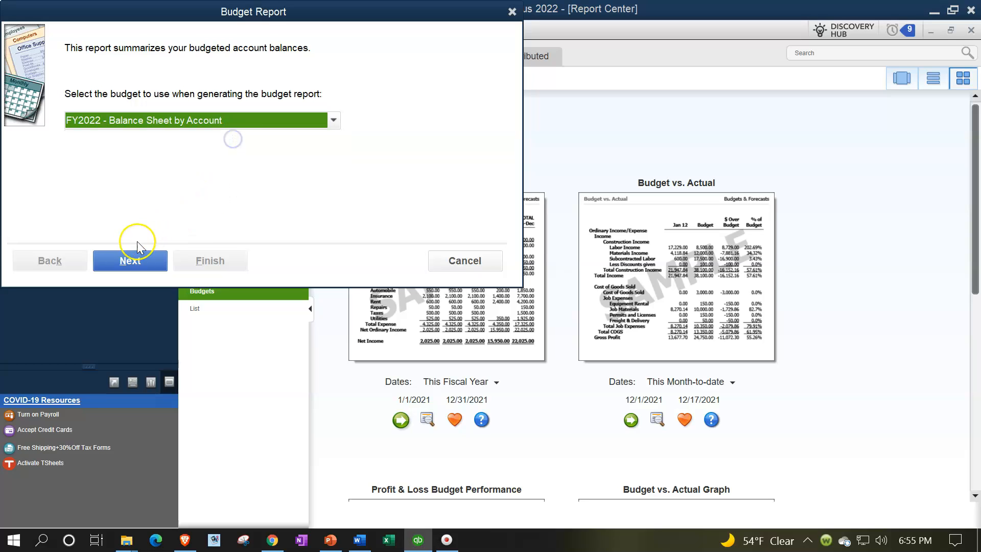
pyautogui.click(131, 261)
pyautogui.click(209, 263)
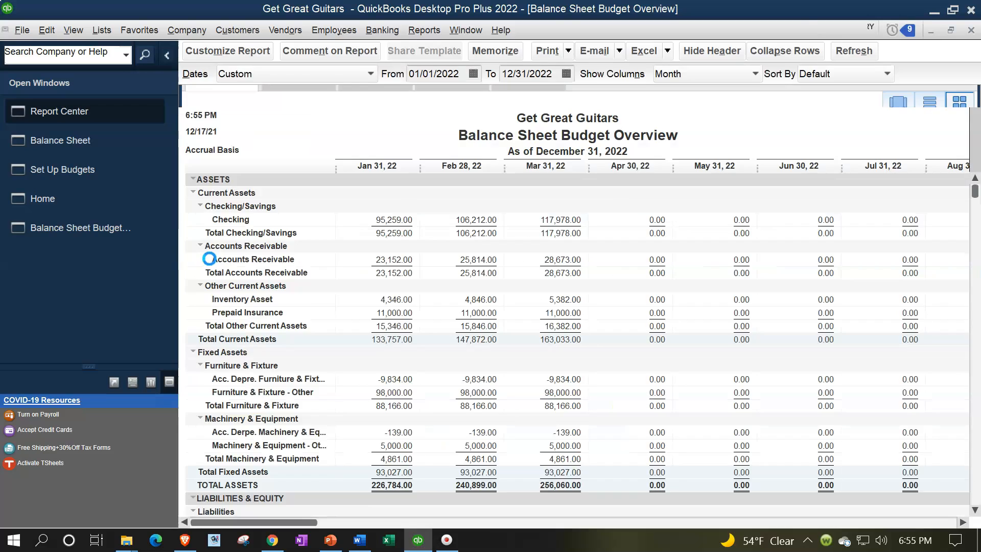
# - Collapse the open windows sidebar and set the budget overview's end date to 03/31/2022
pyautogui.click(168, 56)
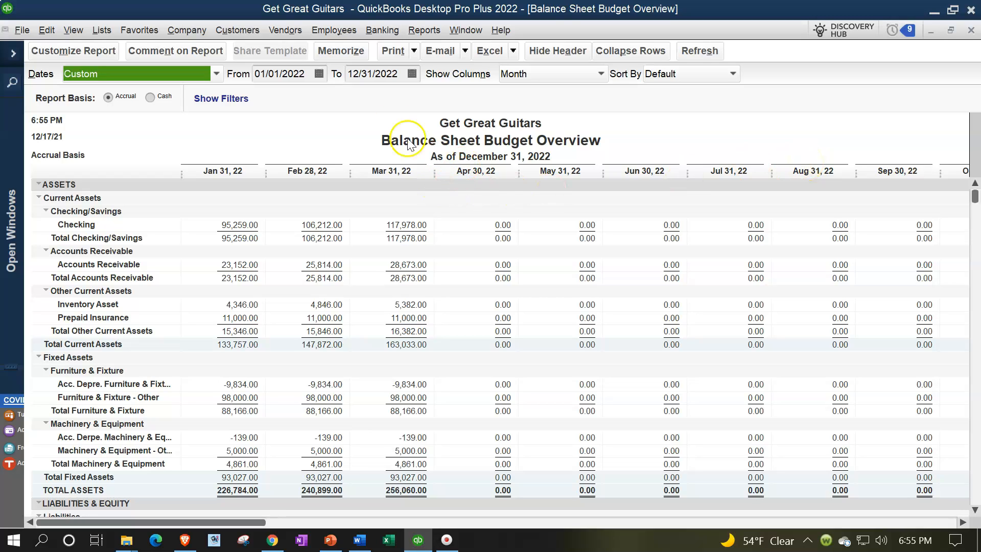
pyautogui.press('Tab')
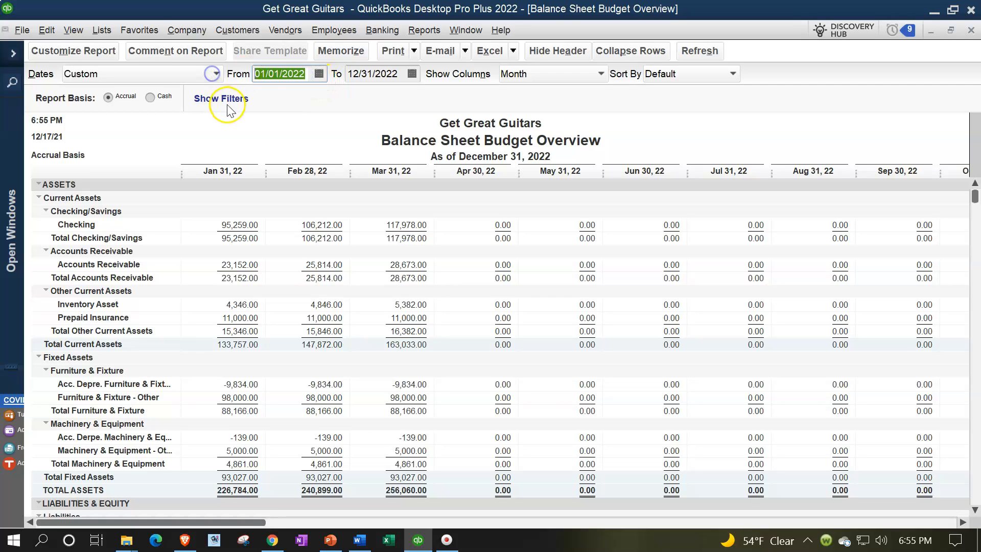
pyautogui.press('Tab')
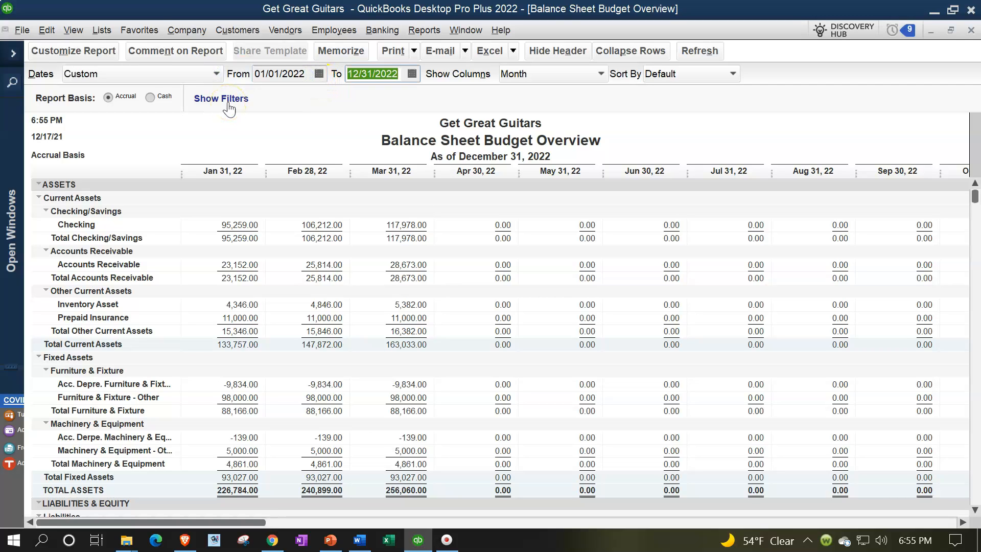
pyautogui.write('033122')
pyautogui.press('Tab')
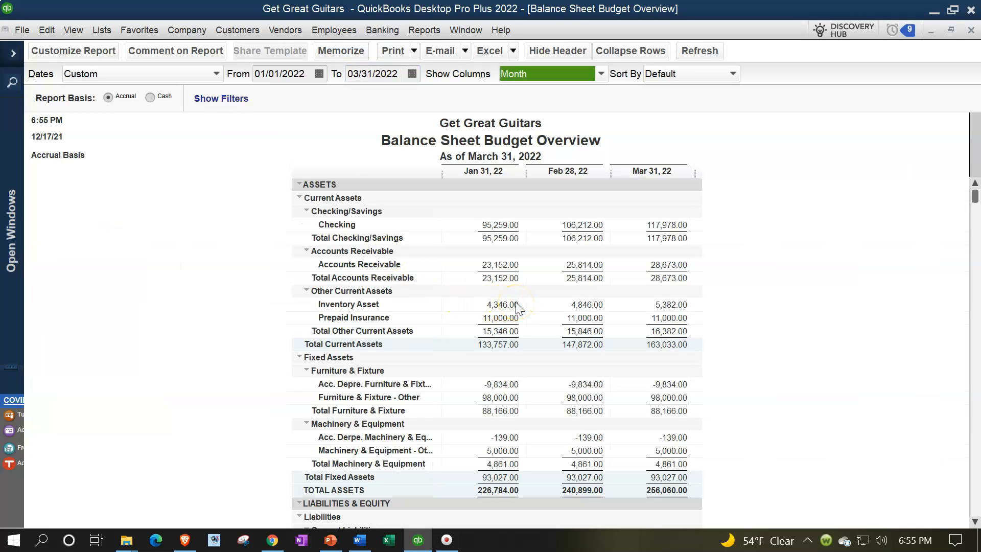
# - Try showing the budget overview's columns as Total only, and restore the Month columns
pyautogui.click(602, 75)
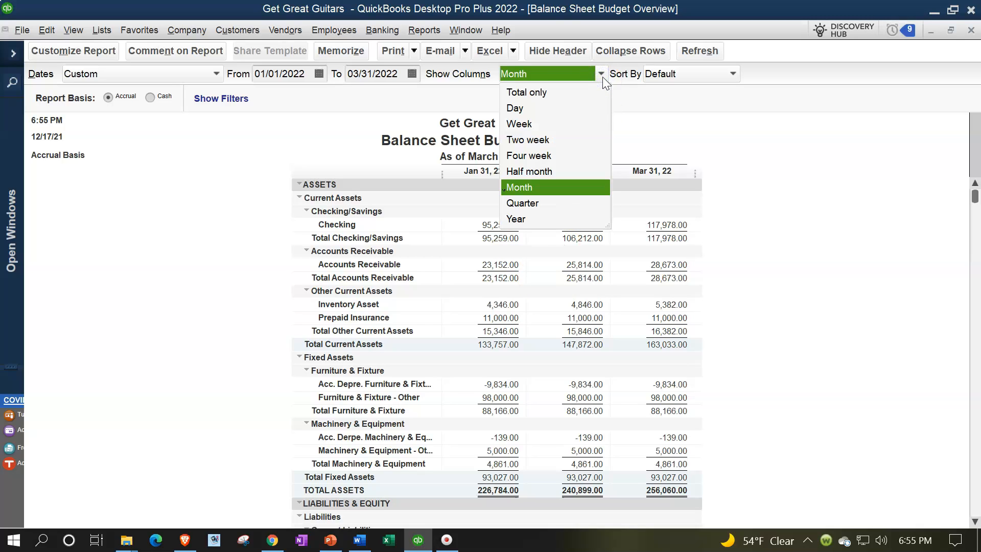
pyautogui.click(534, 93)
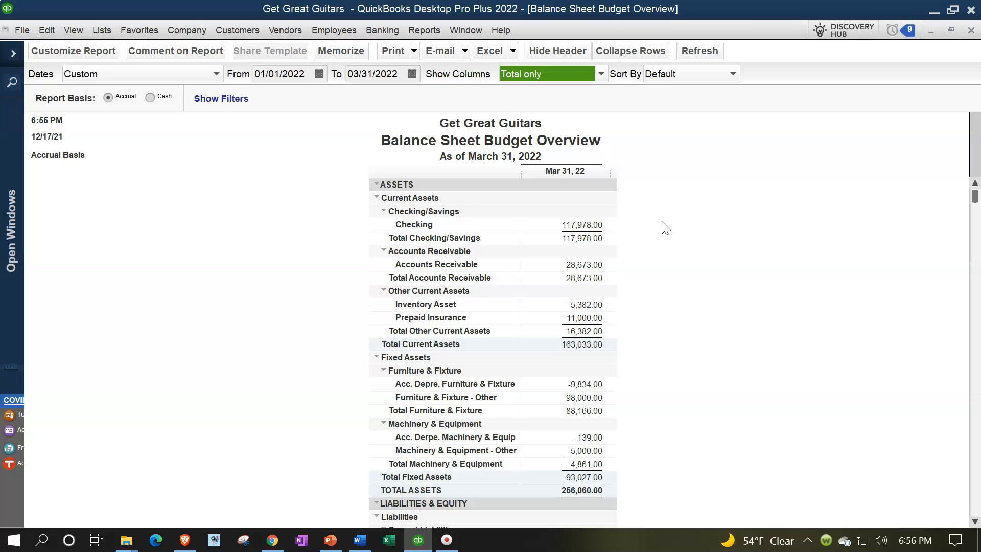
pyautogui.click(601, 74)
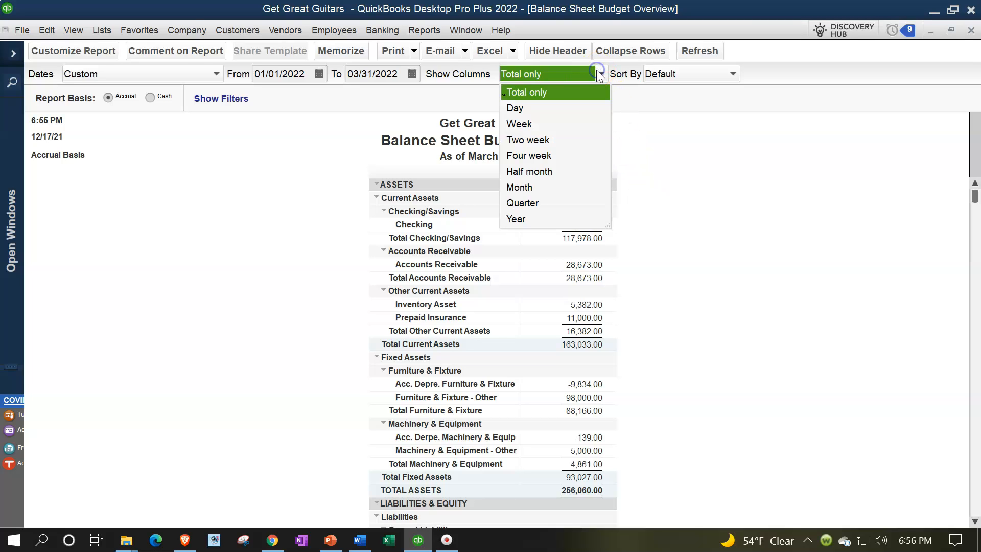
pyautogui.click(519, 187)
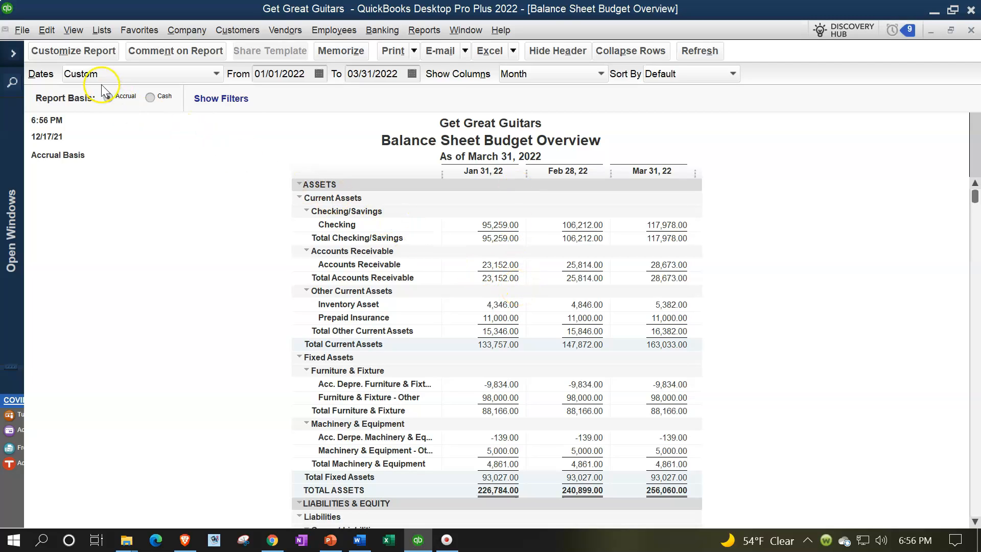
# - Customize the budget overview to add actuals subcolumns with the $ Difference and % of Budget comparisons
pyautogui.click(82, 52)
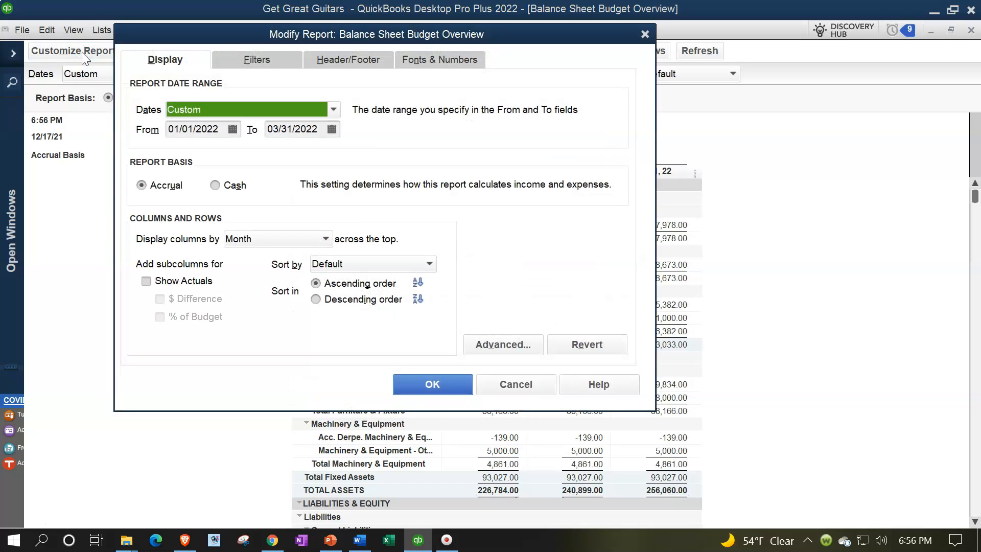
pyautogui.click(147, 281)
pyautogui.click(159, 300)
pyautogui.click(160, 317)
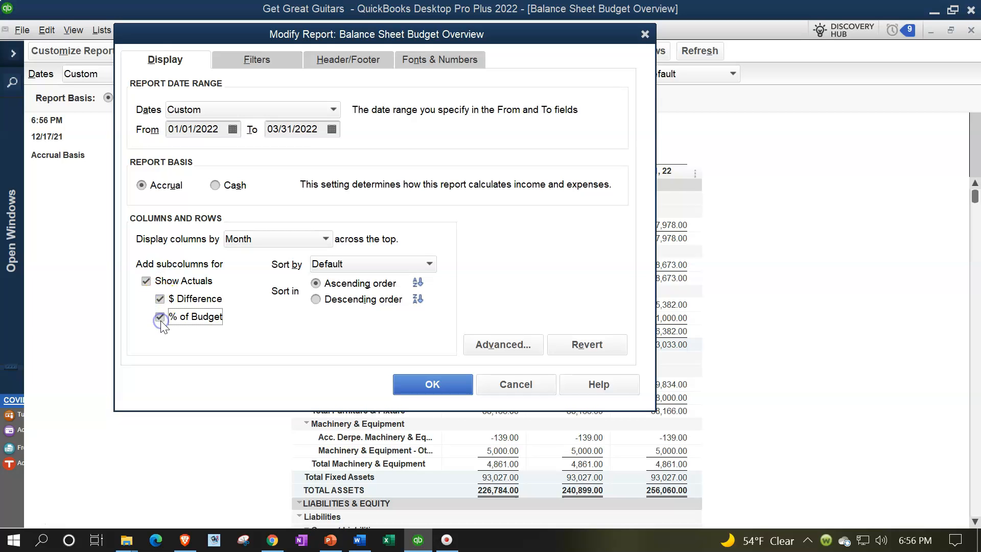
pyautogui.click(449, 393)
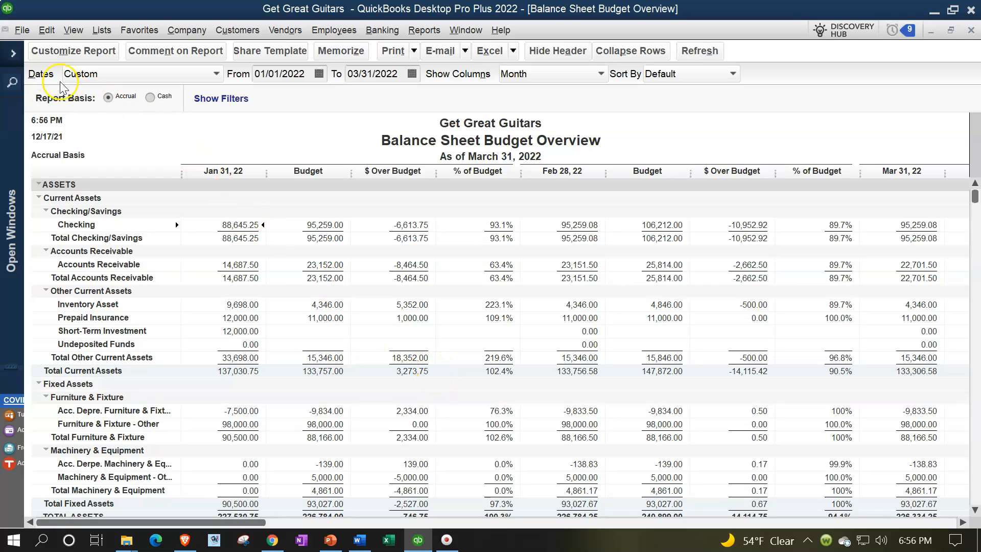
# - Return to the Report Center and run the Budget vs. Actual report using the FY2022 - Balance Sheet by Account budget
pyautogui.click(13, 54)
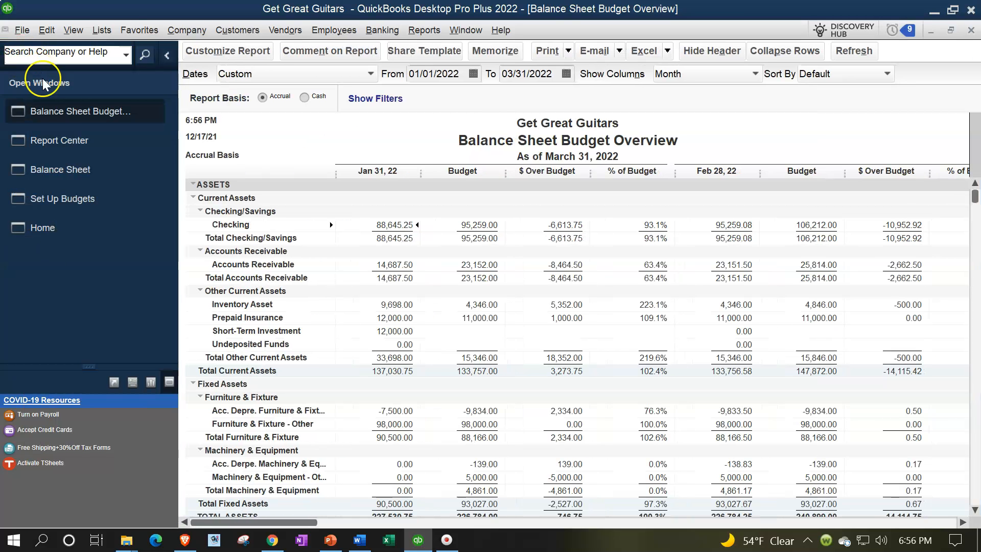
pyautogui.click(55, 134)
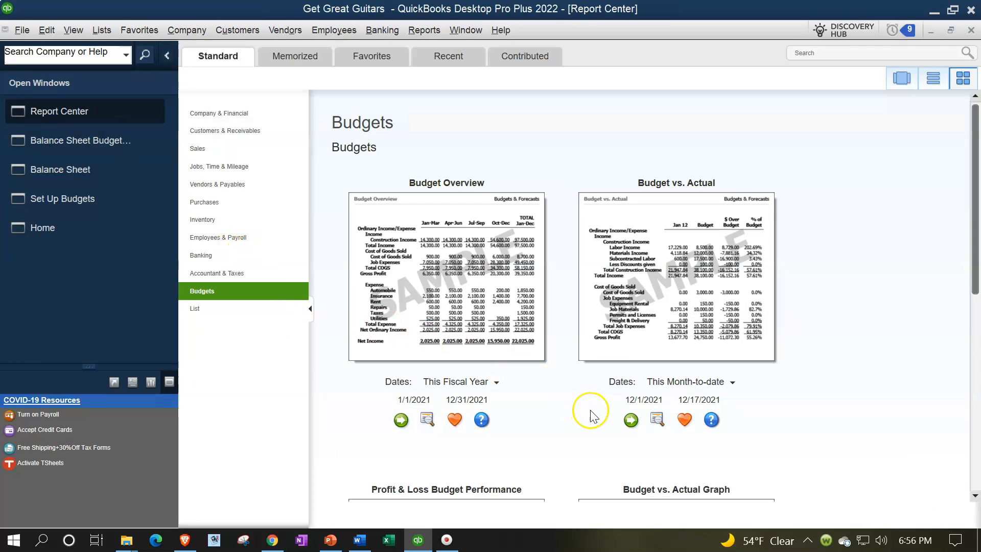
pyautogui.click(631, 420)
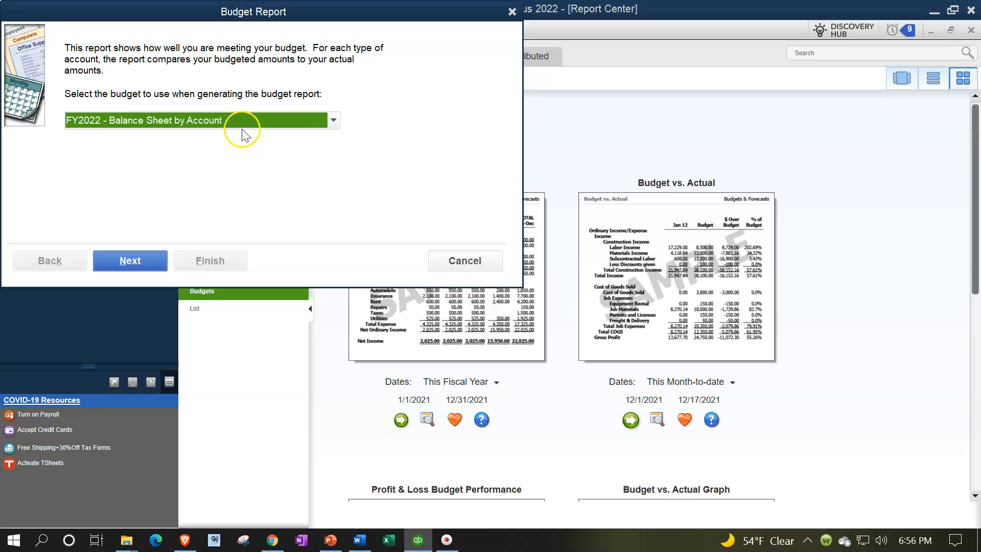
pyautogui.click(332, 121)
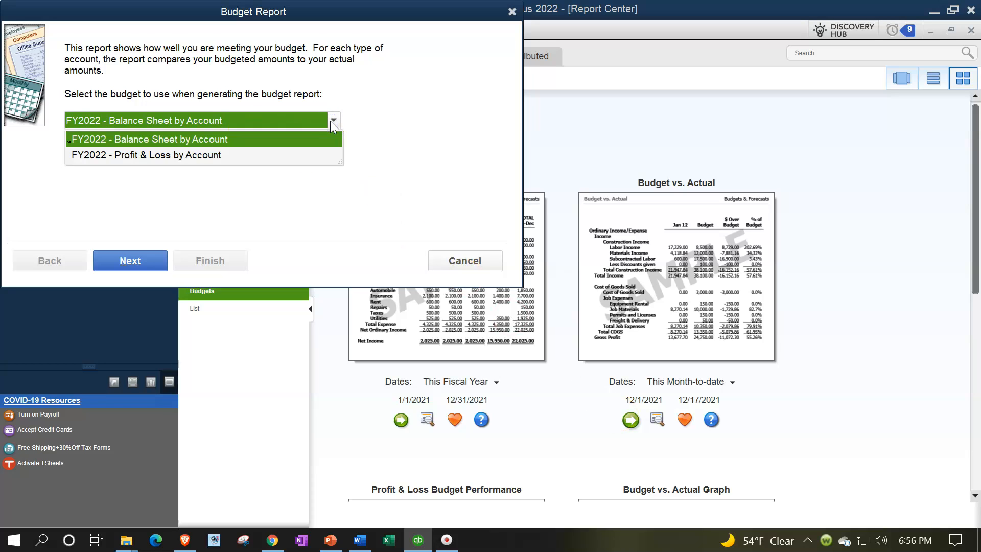
pyautogui.click(333, 121)
pyautogui.click(131, 259)
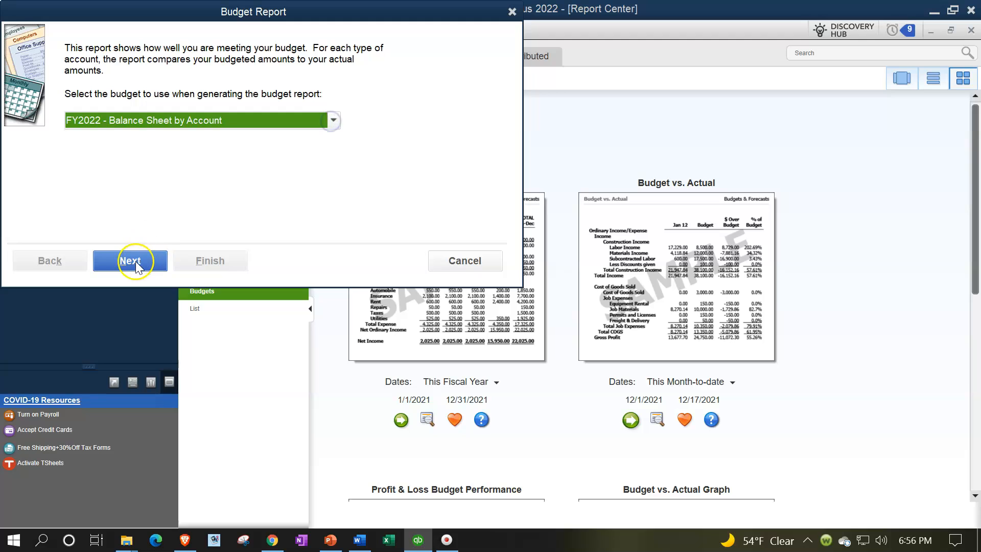
pyautogui.click(210, 260)
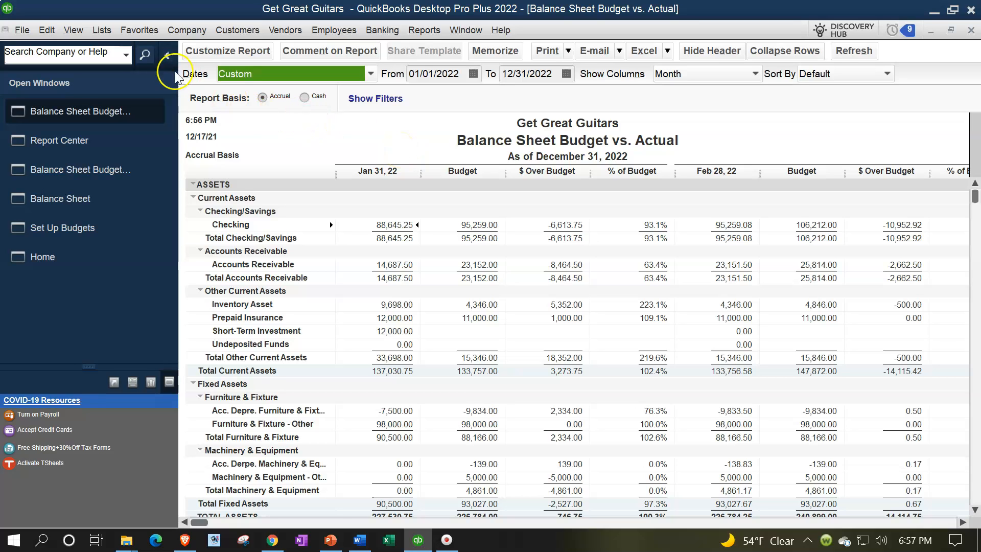
# - Collapse the open windows sidebar and set the Budget vs. Actual report's date range to 01/01/2022 through 03/31/2022
pyautogui.click(168, 57)
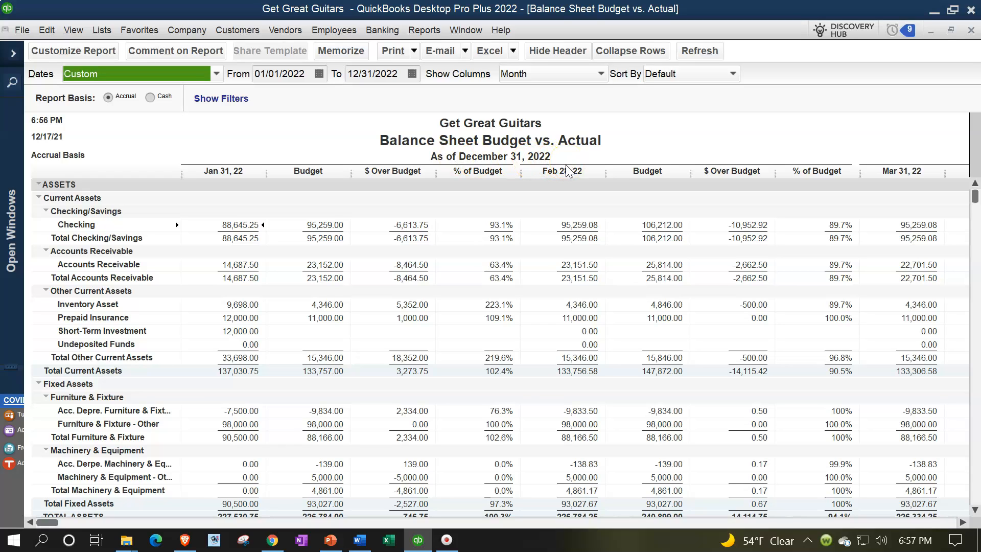
pyautogui.click(307, 74)
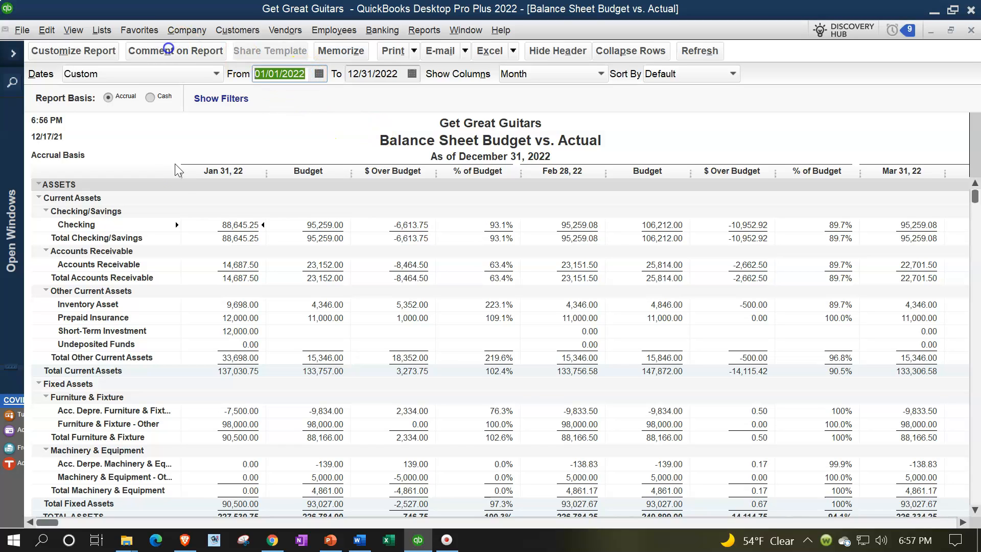
pyautogui.write('0101')
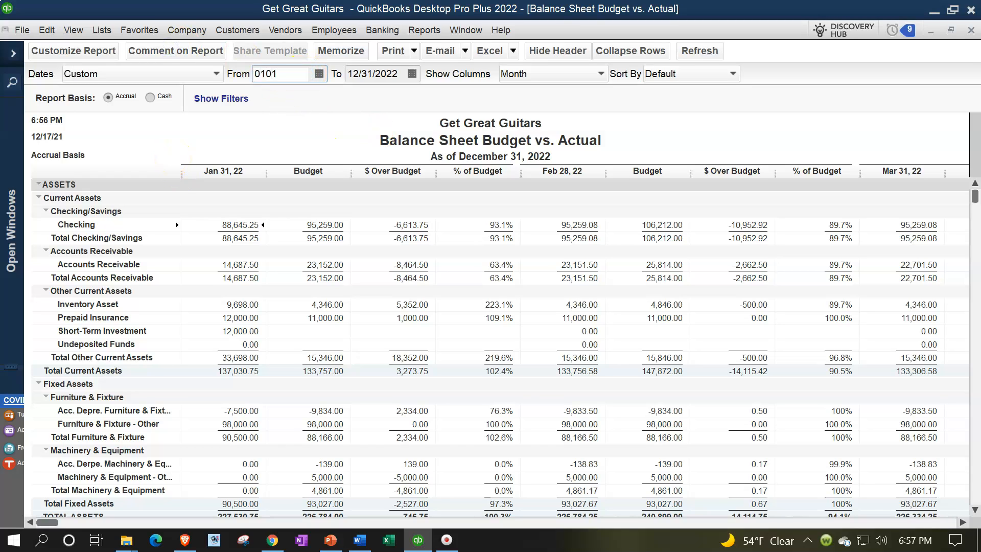
pyautogui.press('Tab')
pyautogui.write('0')
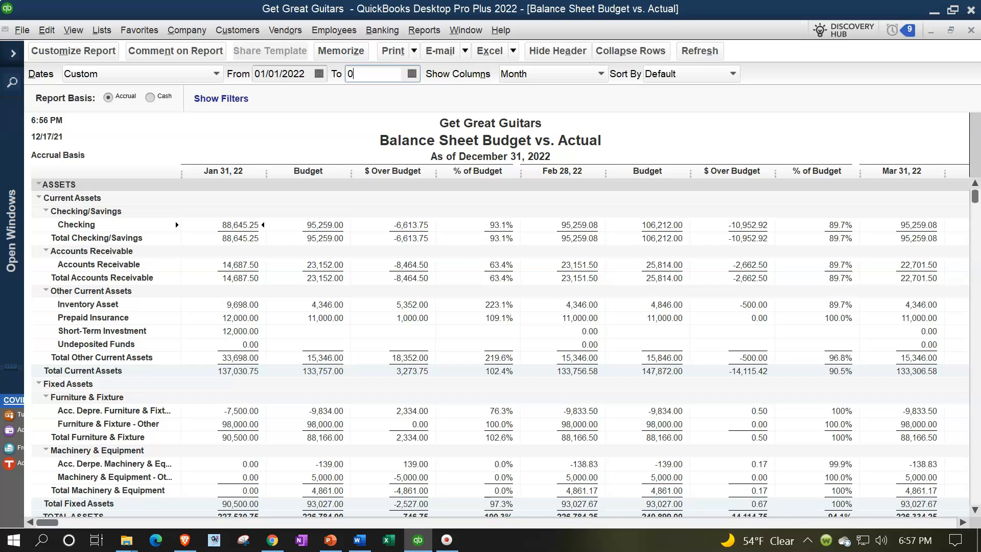
pyautogui.write('3/31/202')
pyautogui.press('Tab')
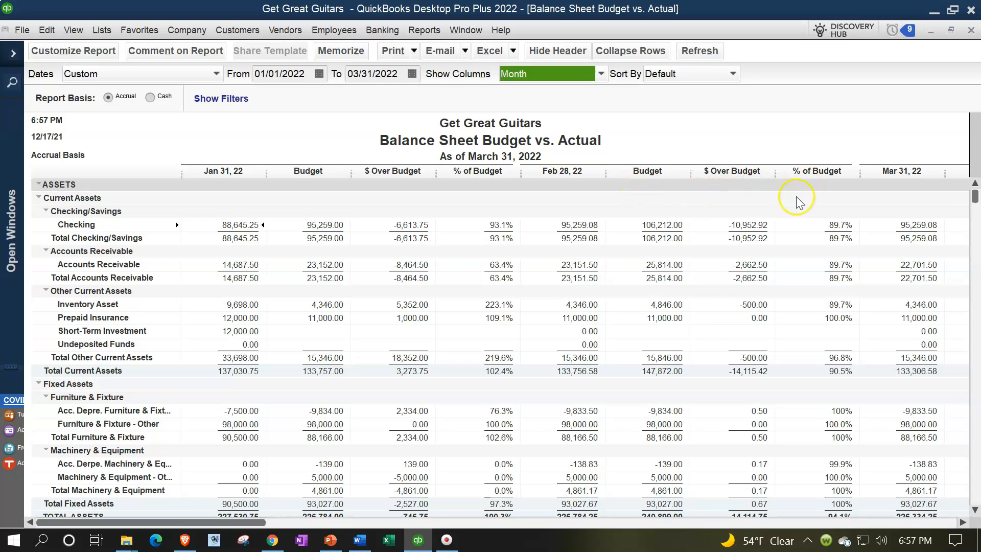
# - Review the monthly comparison columns through March and set the Budget vs. Actual report's end date to 02/28/2022
pyautogui.moveTo(243, 522); pyautogui.dragTo(935, 541)
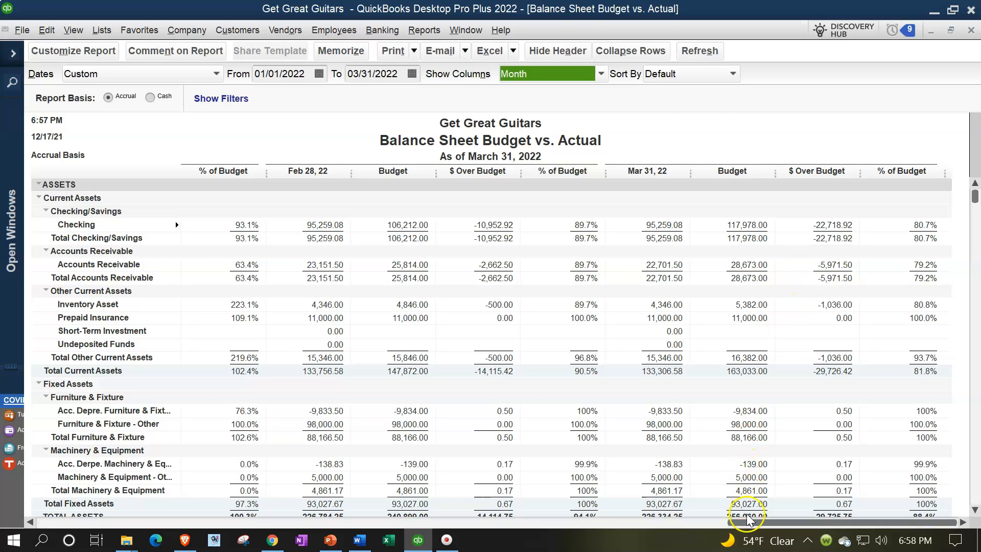
pyautogui.moveTo(749, 527); pyautogui.dragTo(518, 524)
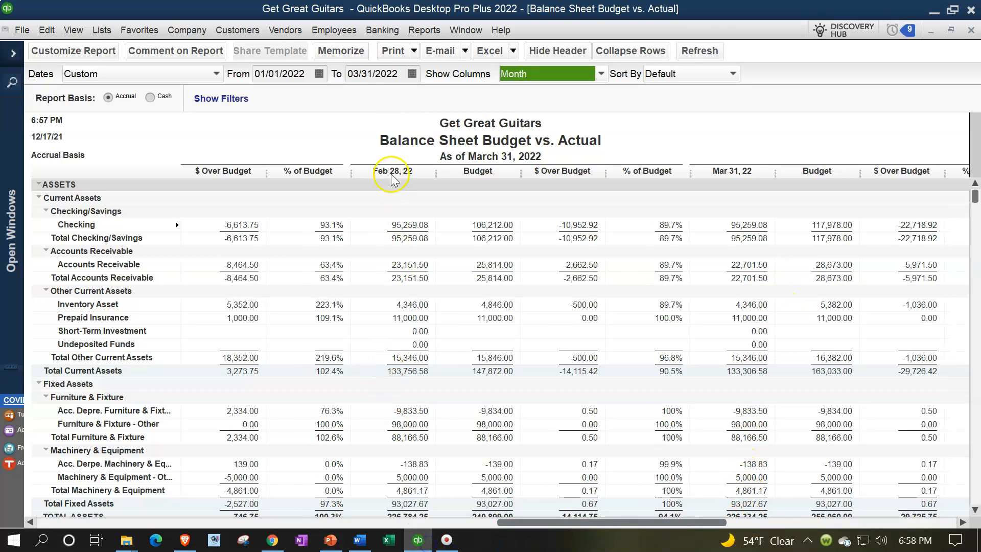
pyautogui.click(393, 75)
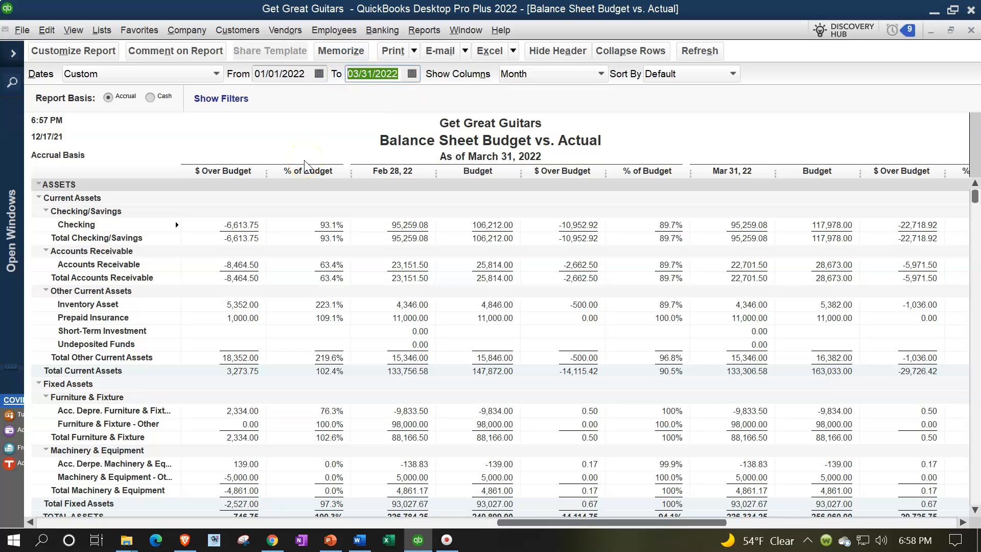
pyautogui.write('02/28')
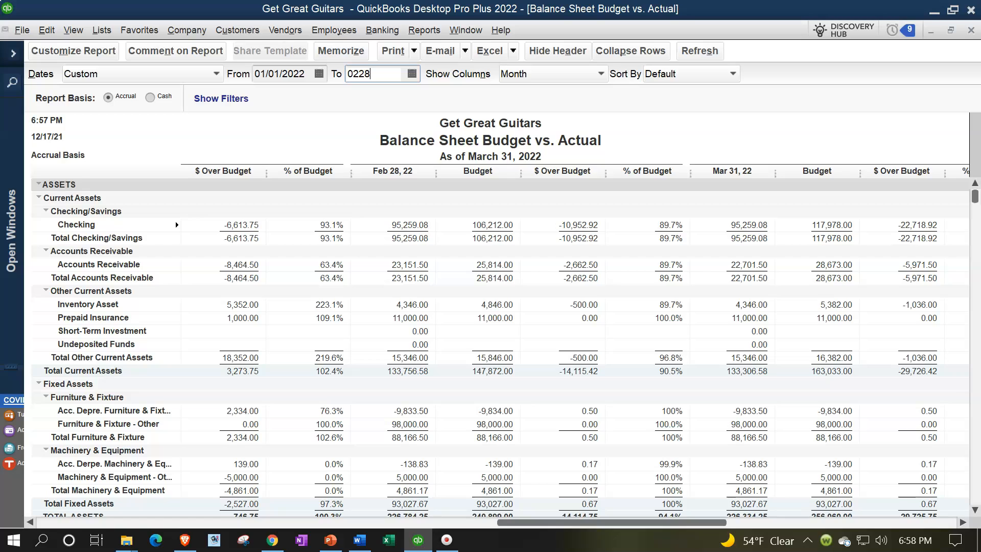
pyautogui.press('Tab')
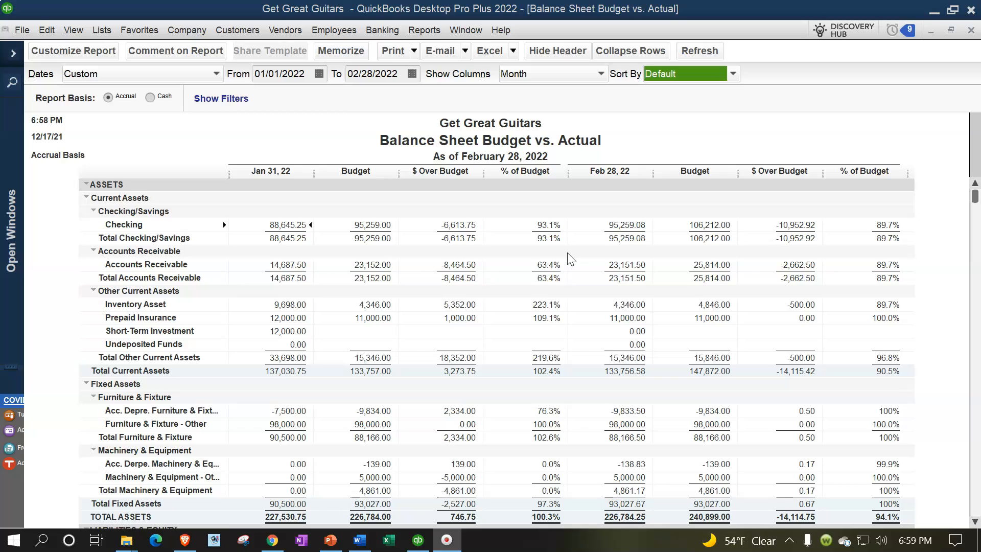
# - Examine the liabilities and equity section of the Budget vs. Actual report, comparing its January and February actuals with the budget up to total assets
pyautogui.scroll(-4, 571, 259)
pyautogui.scroll(-4, 569, 254)
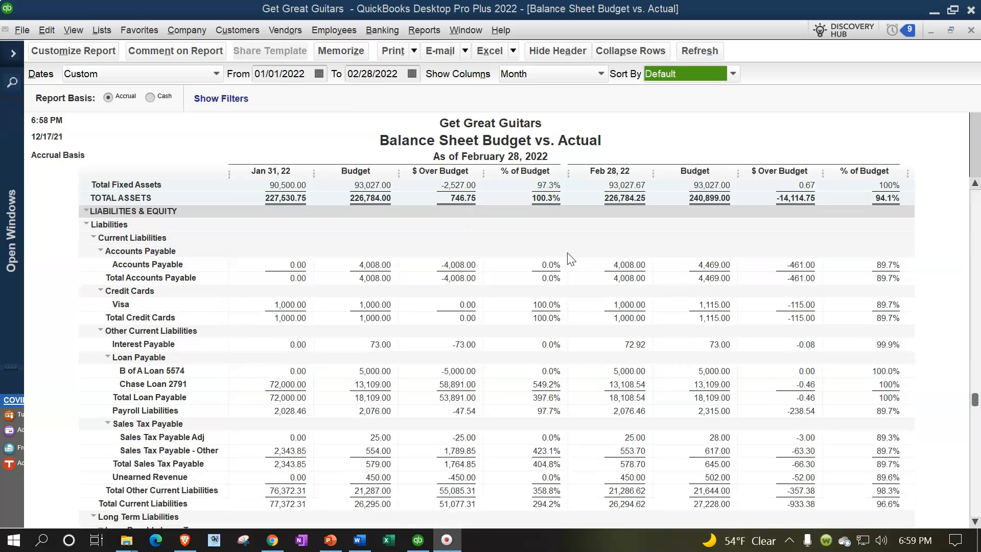
pyautogui.scroll(-4, 568, 254)
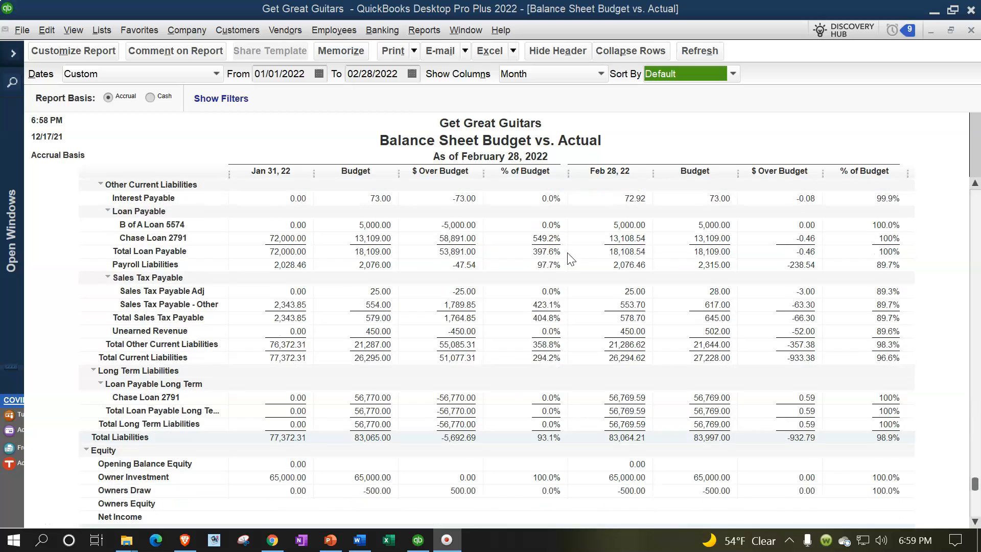
pyautogui.scroll(-1, 571, 259)
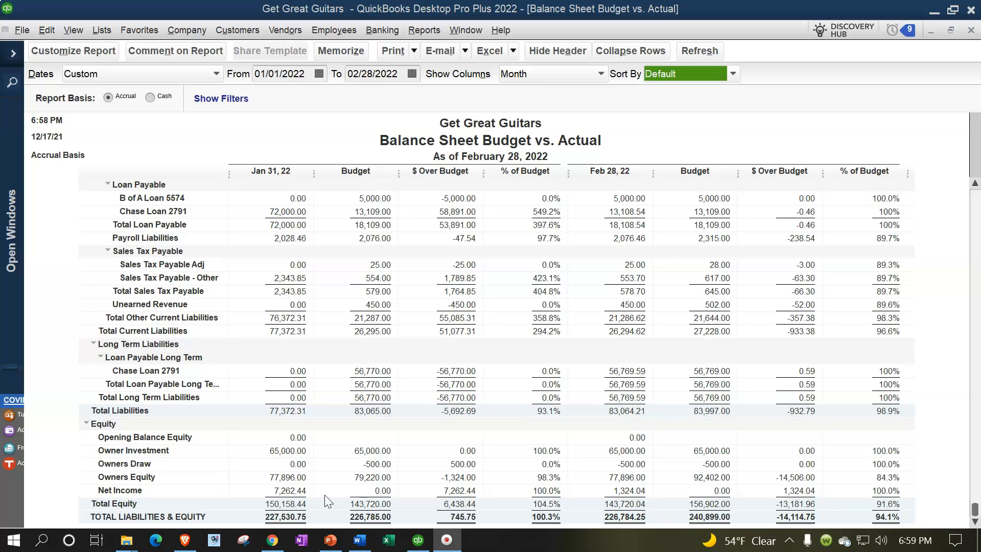
pyautogui.click(340, 479)
pyautogui.click(389, 488)
pyautogui.scroll(5, 391, 493)
pyautogui.click(415, 252)
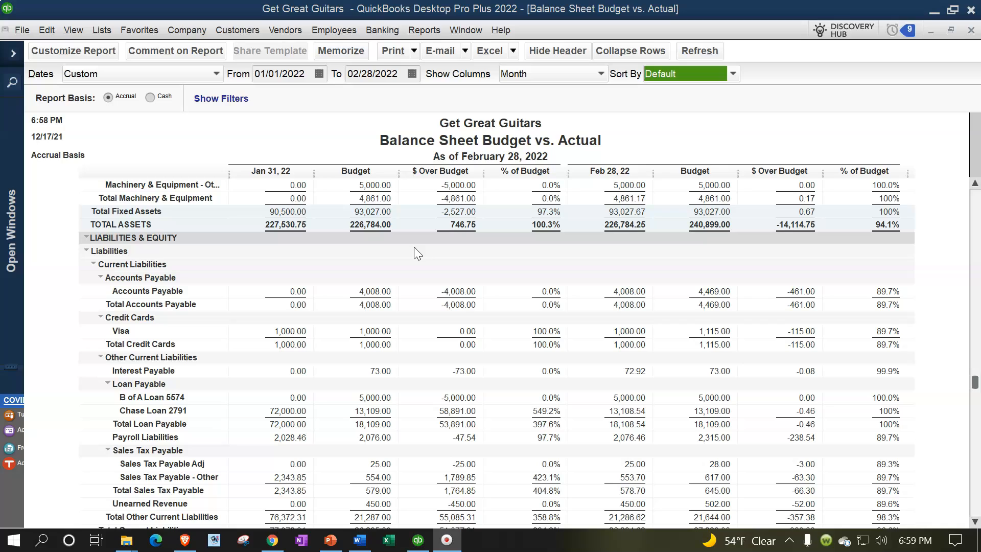